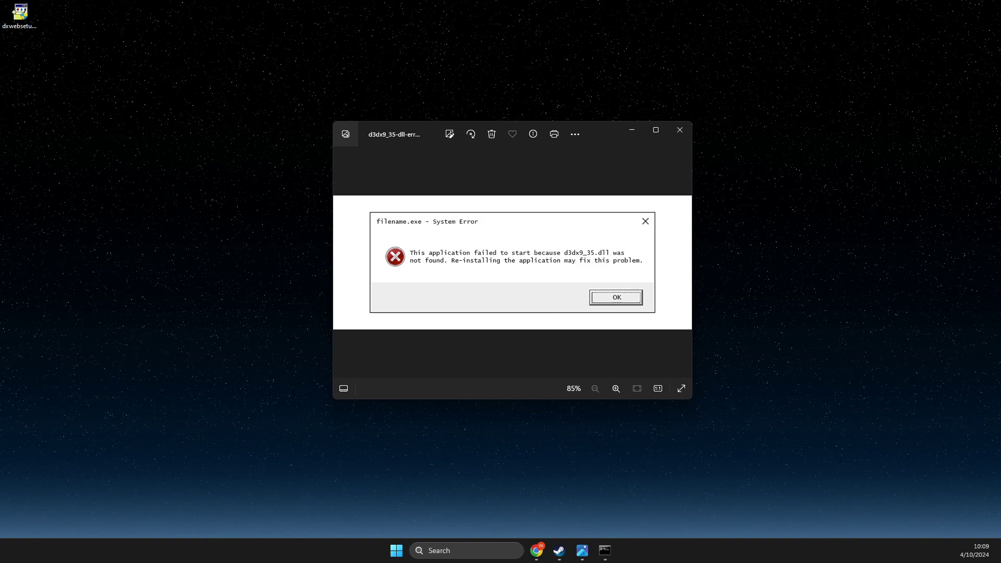
Minimize the d3dx9_35.dll error image and close the Command Prompt window
{"action": "left_click", "coordinate": [632, 131]}
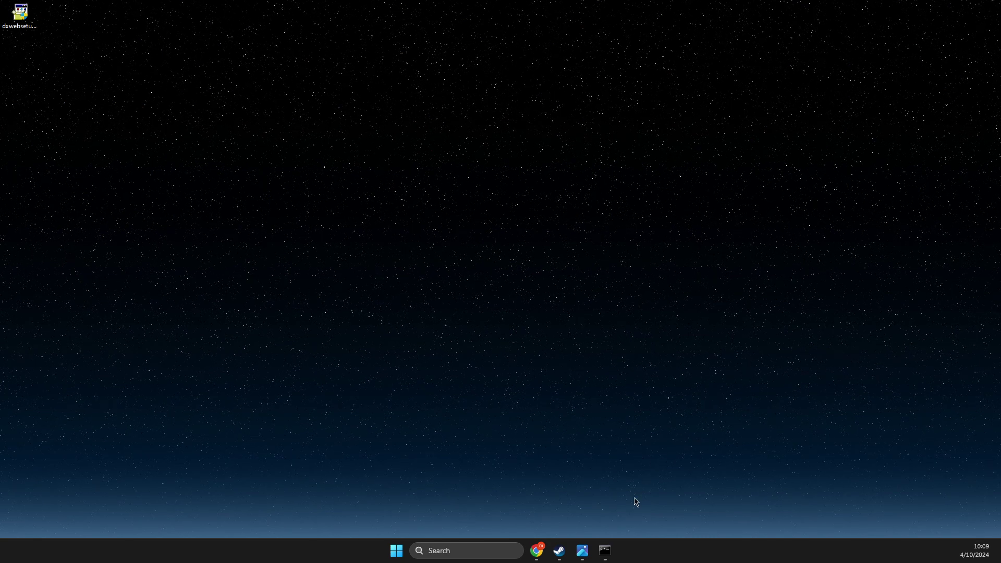
{"action": "right_click", "coordinate": [605, 551]}
{"action": "left_click", "coordinate": [622, 522]}
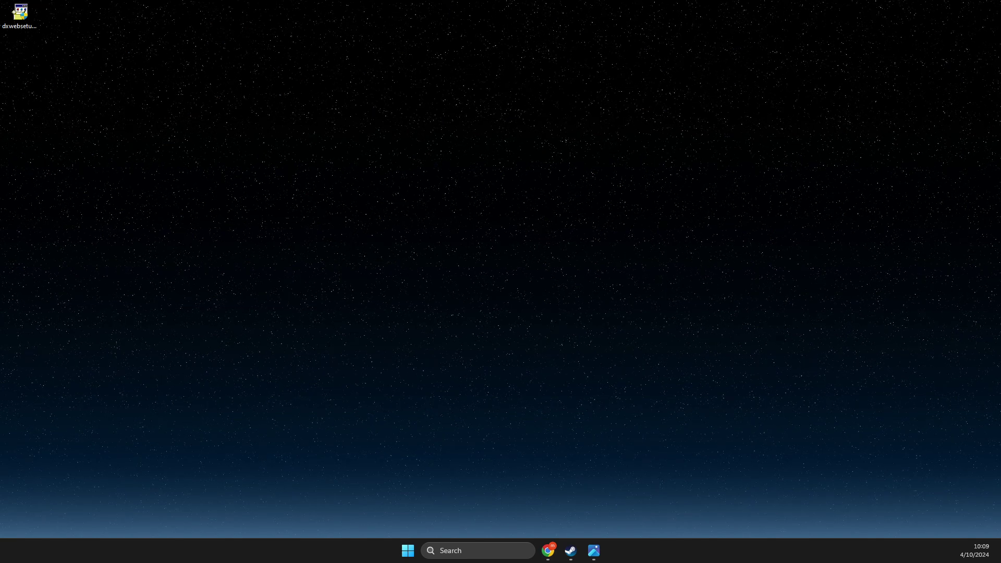
Switch to Chrome to view Microsoft's DirectX End-User Runtime Web Installer download page, and minimize the browser
{"action": "left_click", "coordinate": [548, 551]}
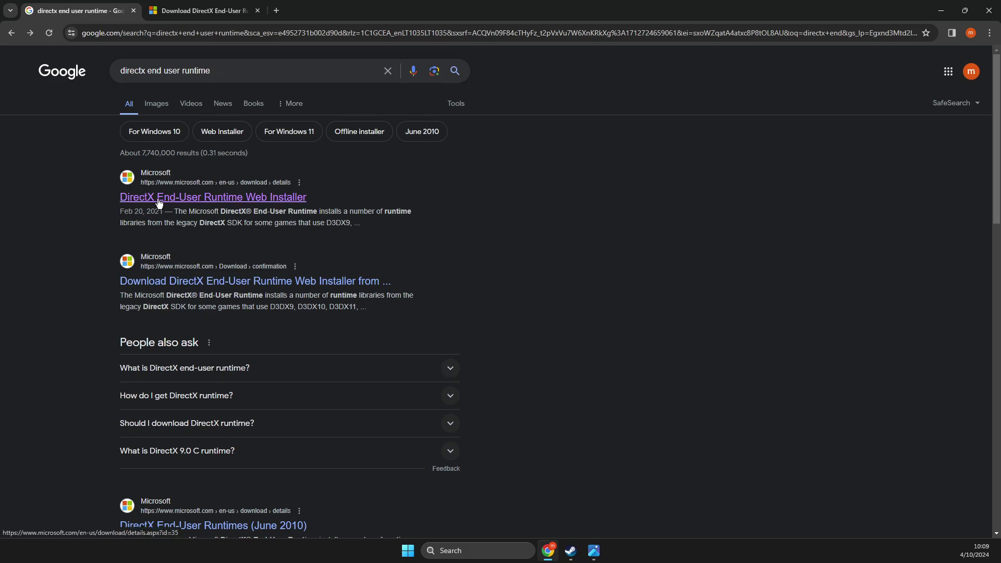
{"action": "key", "text": "ctrl+Tab"}
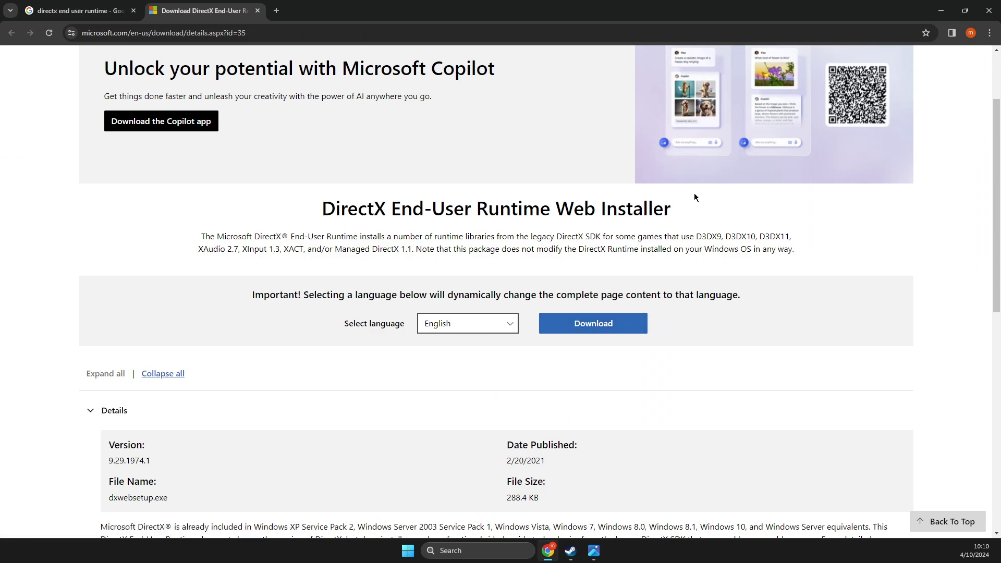
{"action": "left_click", "coordinate": [940, 10]}
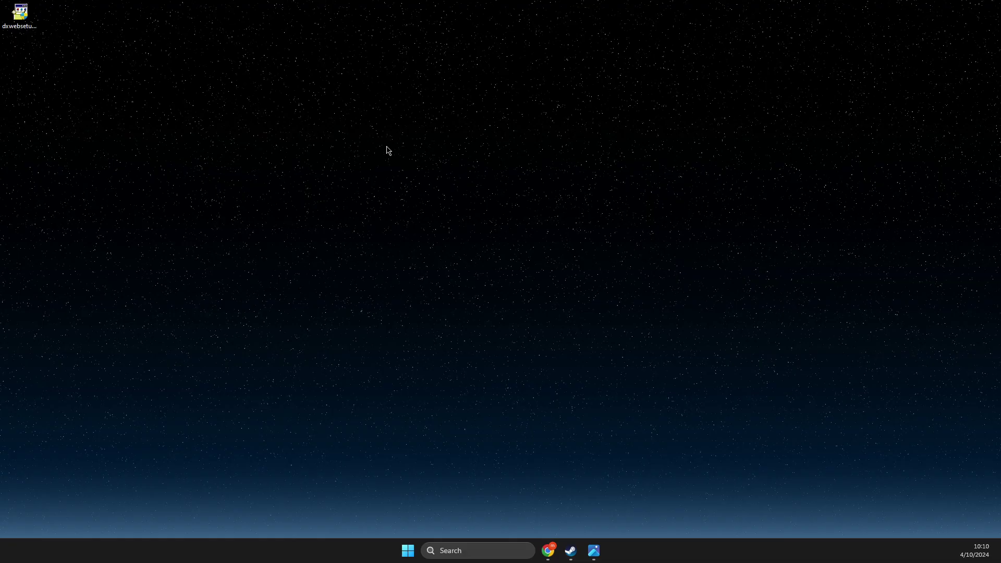
Run the dxwebsetup installer from the desktop, accepting the license agreement and leaving the Bing Bar out, and finish the DirectX setup
{"action": "double_click", "coordinate": [23, 19]}
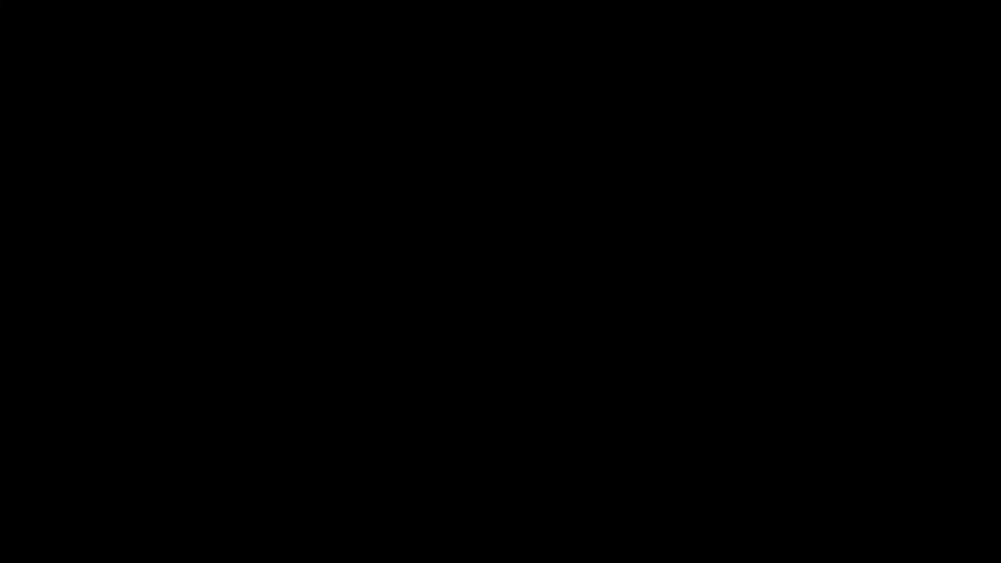
{"action": "left_click", "coordinate": [455, 315]}
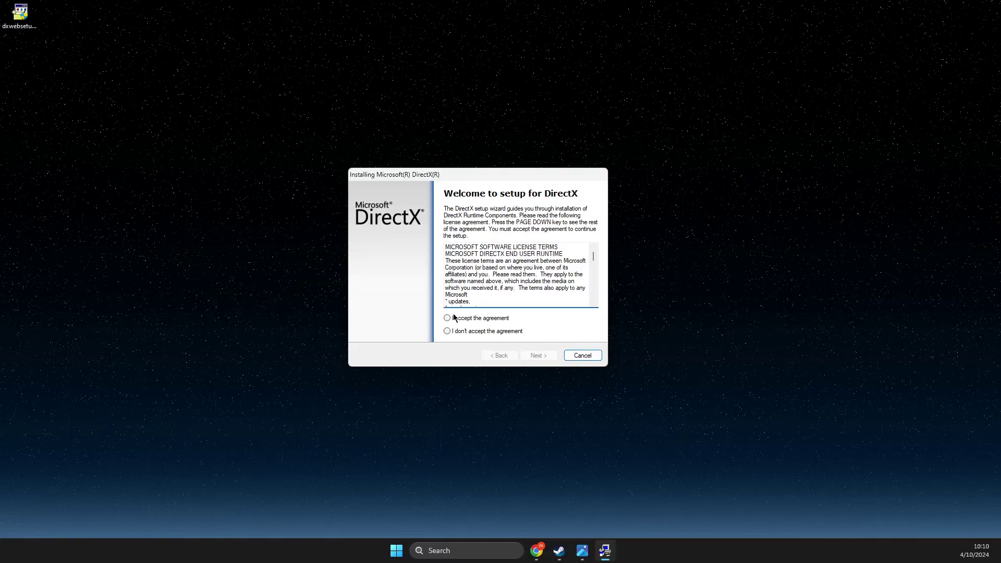
{"action": "left_click", "coordinate": [447, 319]}
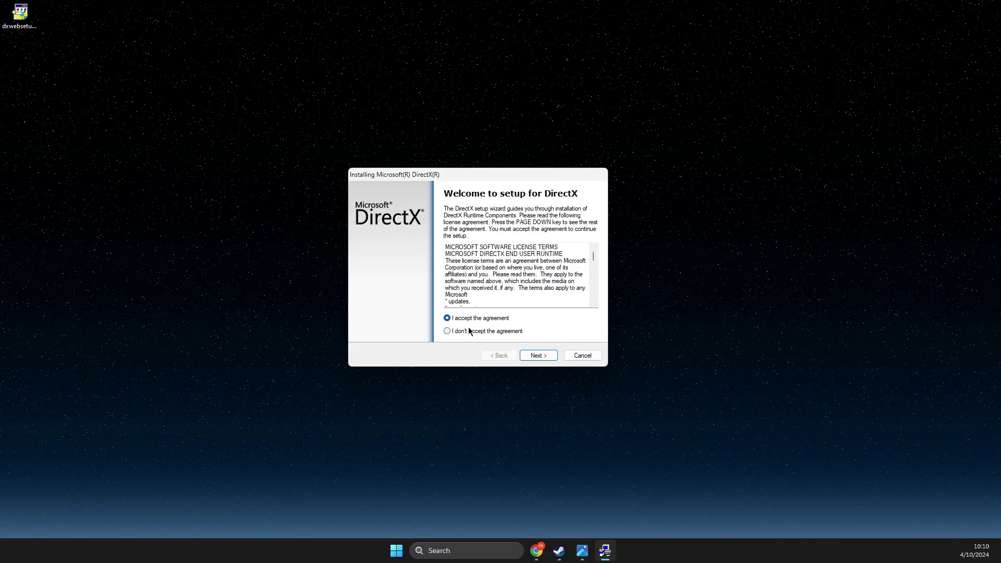
{"action": "left_click", "coordinate": [537, 355]}
{"action": "left_click", "coordinate": [440, 283]}
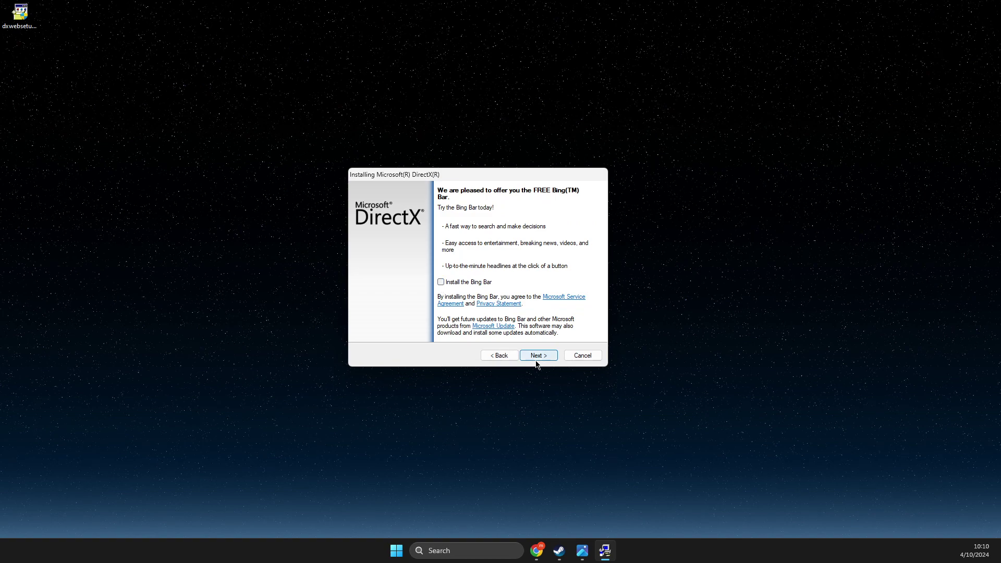
{"action": "left_click", "coordinate": [537, 355]}
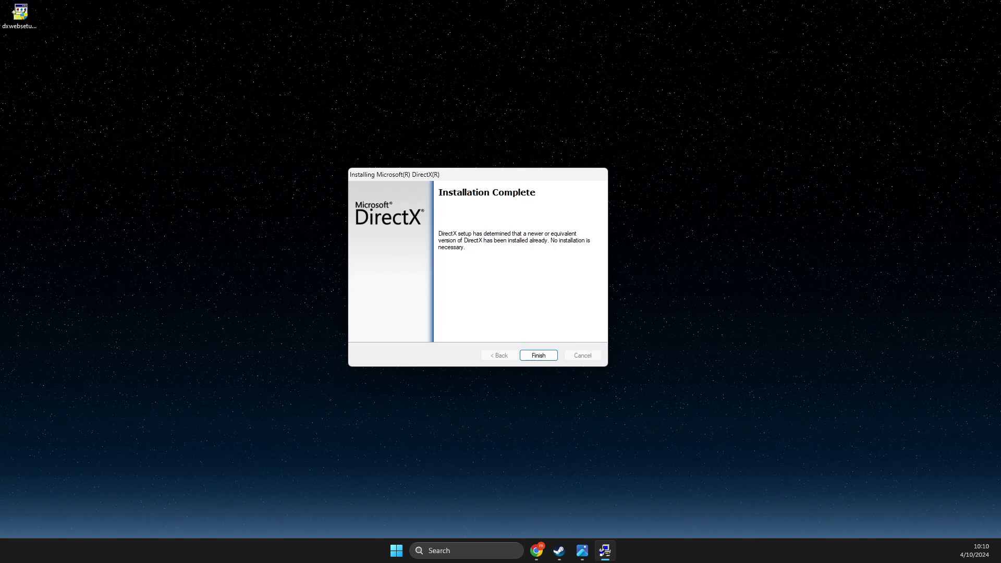
{"action": "left_click", "coordinate": [537, 357]}
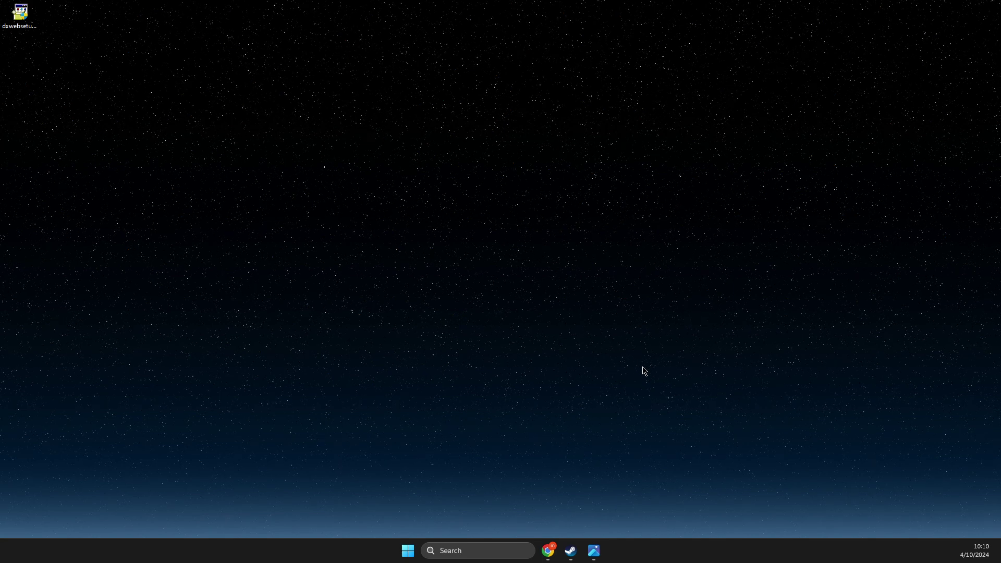
Switch to Steam and open the Among Us installation folder from the game's installed files properties
{"action": "left_click", "coordinate": [571, 551]}
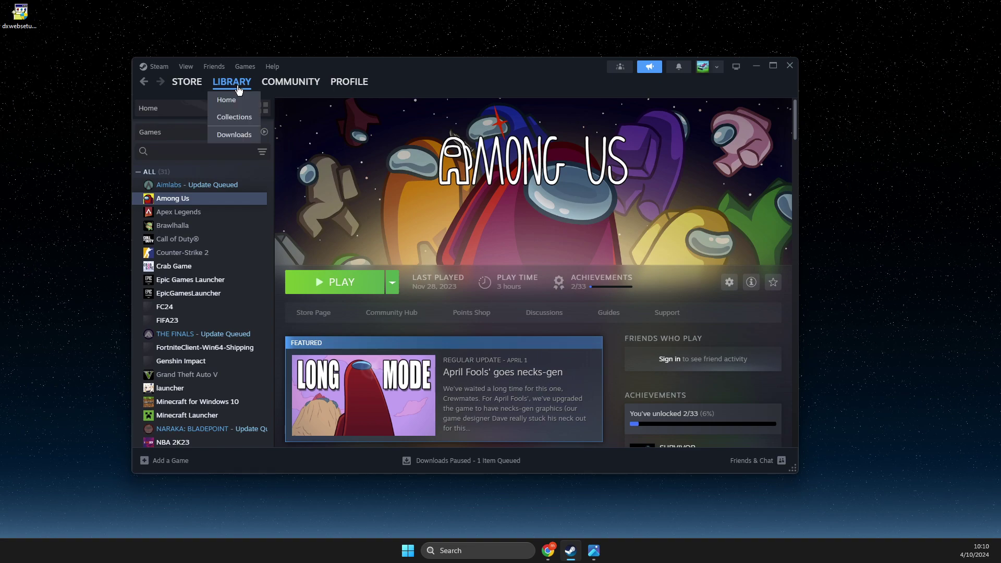
{"action": "left_click", "coordinate": [224, 98]}
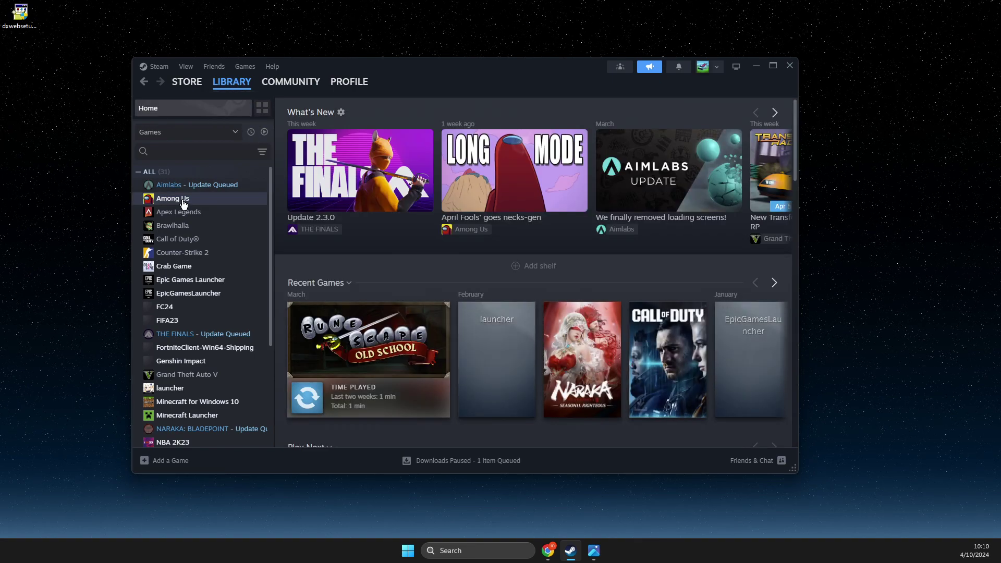
{"action": "right_click", "coordinate": [183, 205]}
{"action": "left_click", "coordinate": [201, 282]}
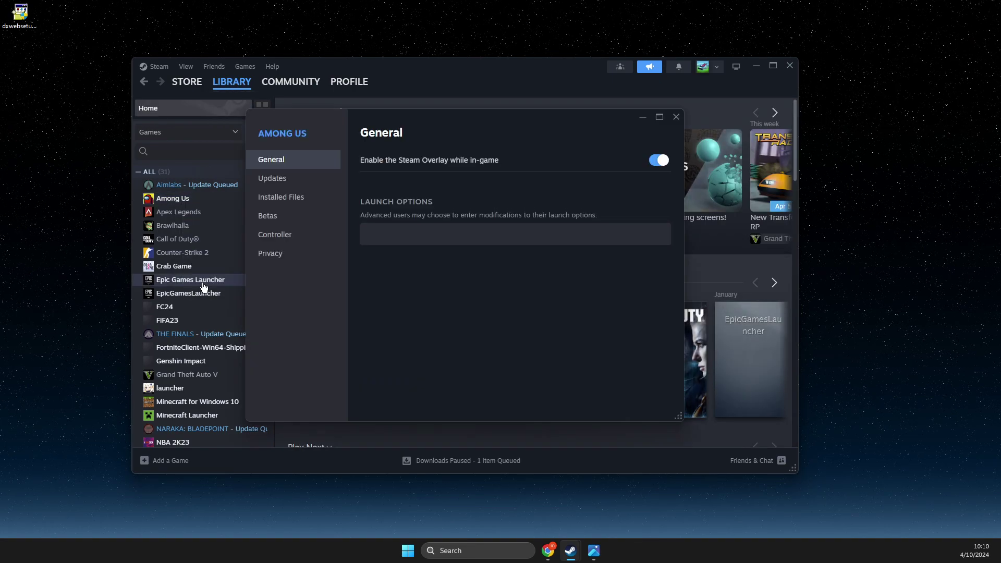
{"action": "left_click", "coordinate": [290, 203]}
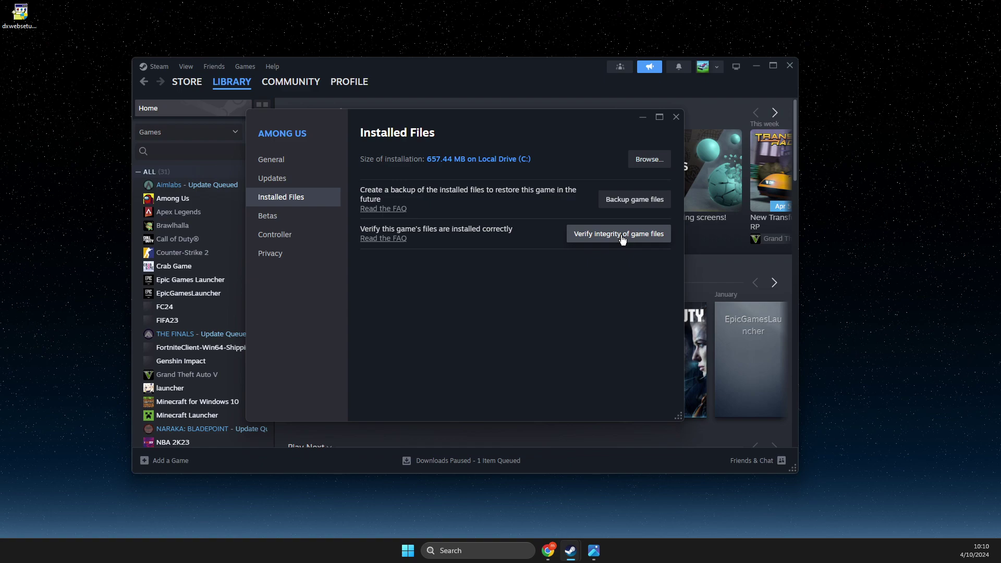
{"action": "left_click", "coordinate": [648, 159]}
Search Windows for the Among Us app, show its file location option, and dismiss the search
{"action": "left_click", "coordinate": [448, 550]}
{"action": "type", "text": "among Us"}
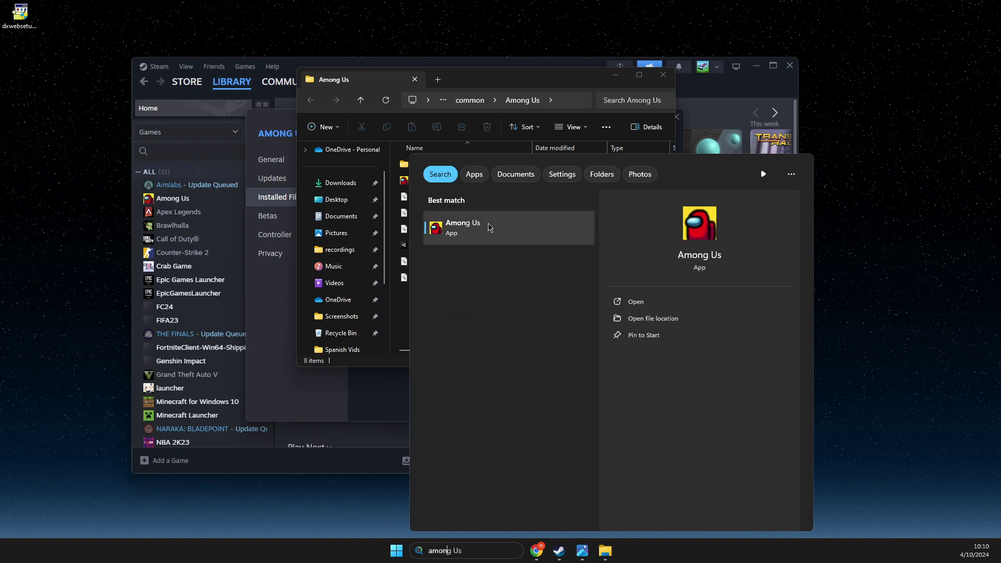
{"action": "right_click", "coordinate": [489, 229]}
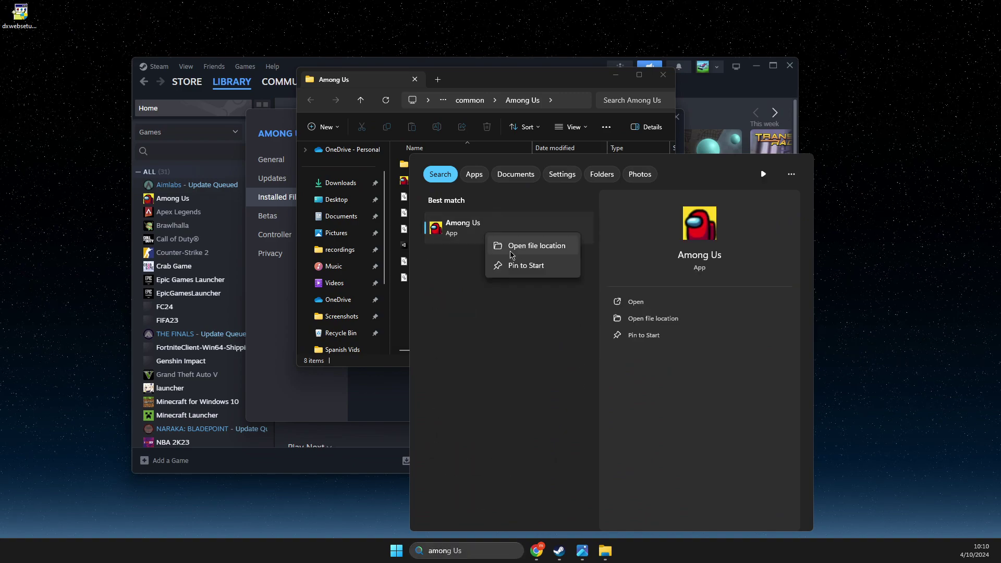
{"action": "left_click", "coordinate": [405, 346]}
Try compatibility mode in the properties of Among Us.exe and cancel the dialog
{"action": "left_click", "coordinate": [423, 184]}
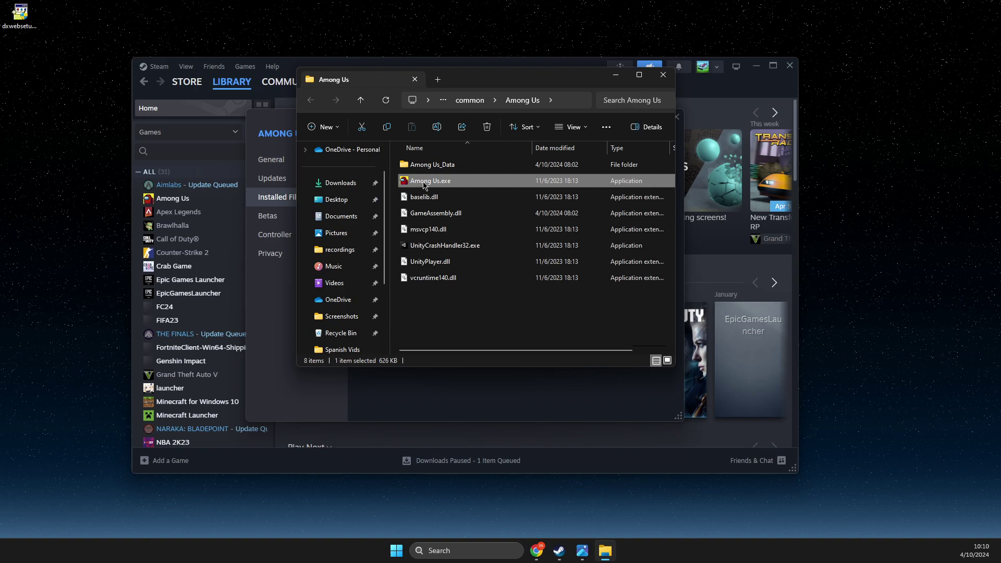
{"action": "right_click", "coordinate": [430, 189]}
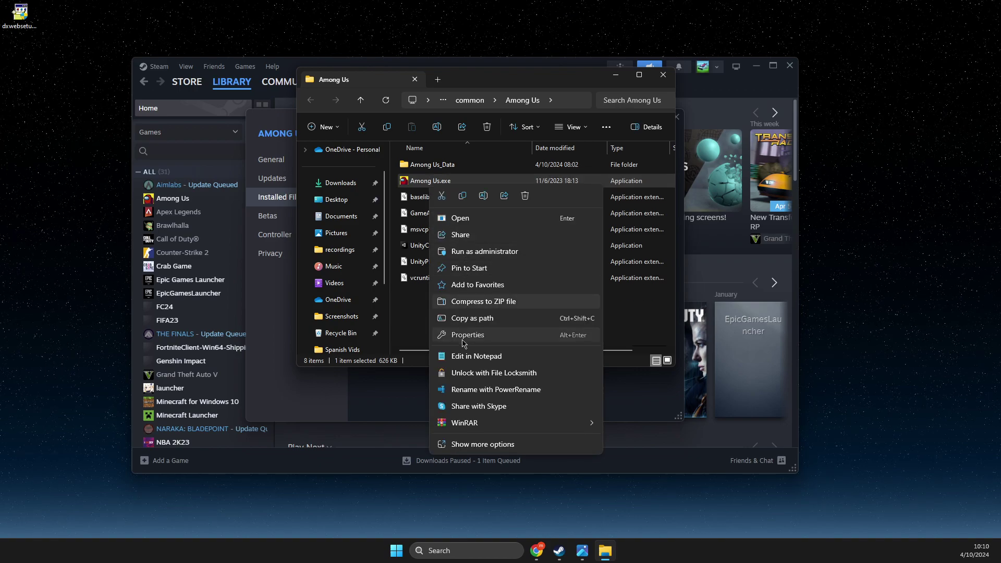
{"action": "left_click", "coordinate": [466, 335]}
{"action": "left_click", "coordinate": [479, 209]}
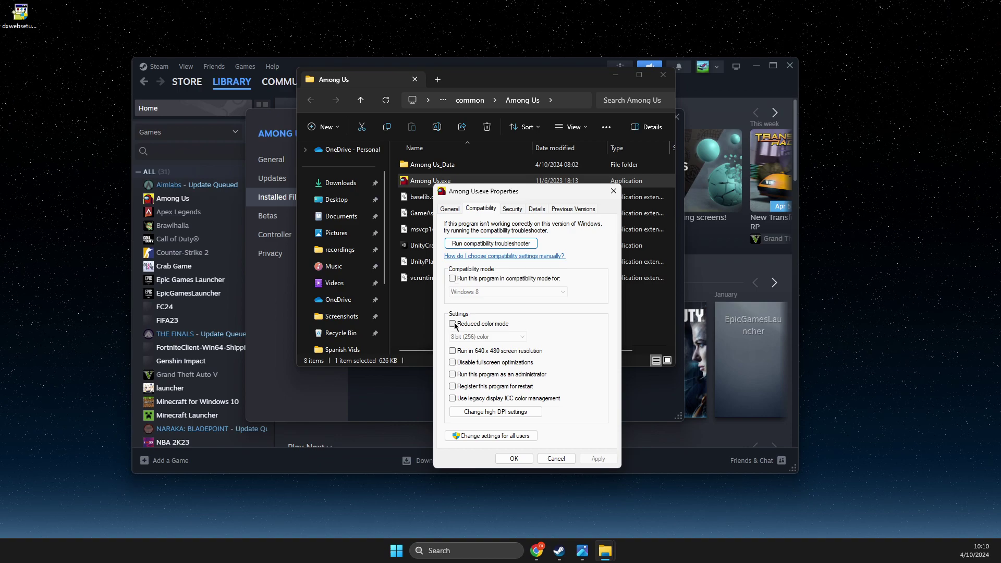
{"action": "left_click", "coordinate": [452, 278]}
{"action": "left_click", "coordinate": [453, 278]}
{"action": "left_click", "coordinate": [556, 458]}
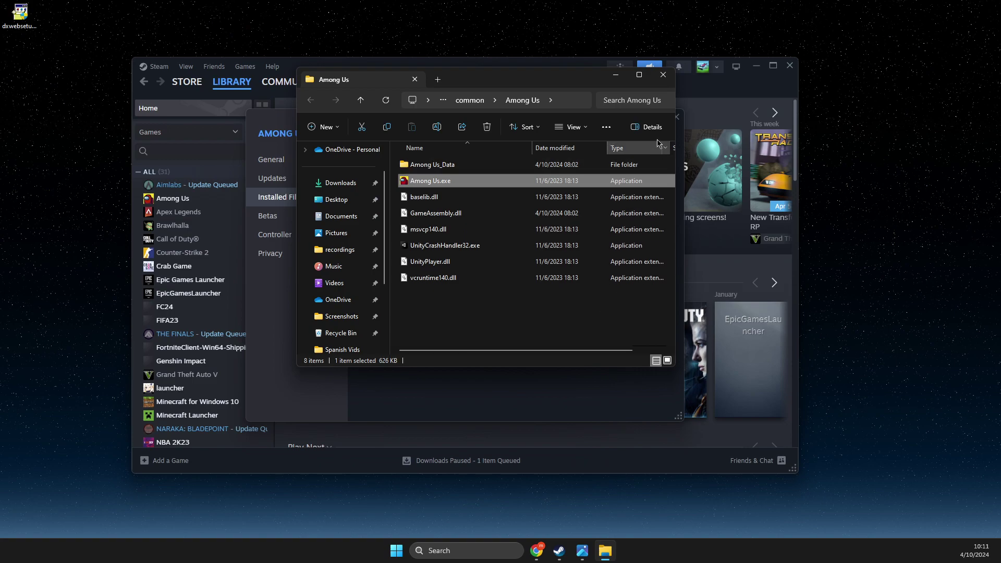
Close the Among Us folder and the game's properties, and minimize Steam
{"action": "left_click", "coordinate": [663, 75]}
{"action": "left_click", "coordinate": [677, 117]}
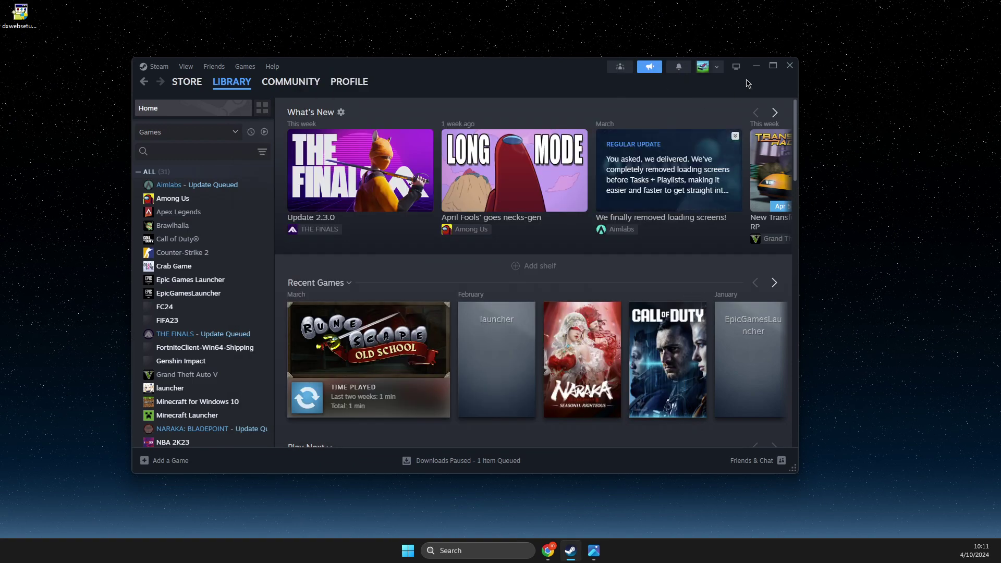
{"action": "left_click", "coordinate": [755, 66]}
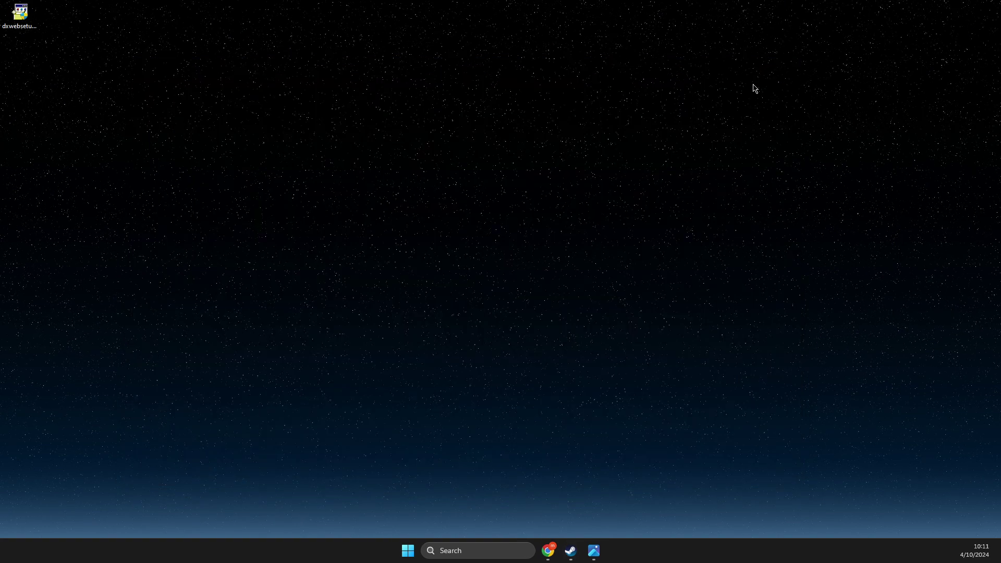
Open the Windows list of installed apps, show the uninstall option for Apex Legends, and close Settings
{"action": "left_click", "coordinate": [487, 552]}
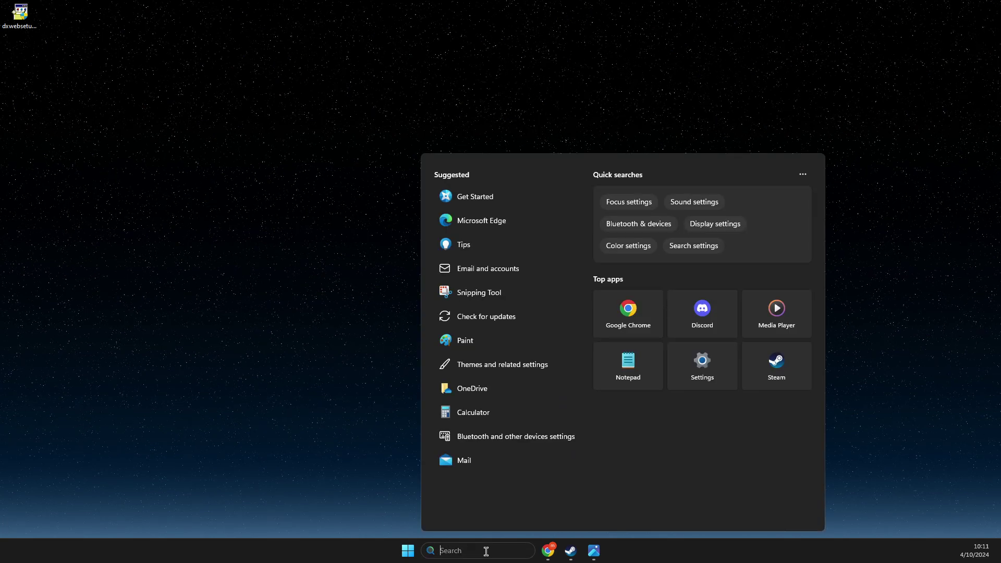
{"action": "type", "text": "installed apps"}
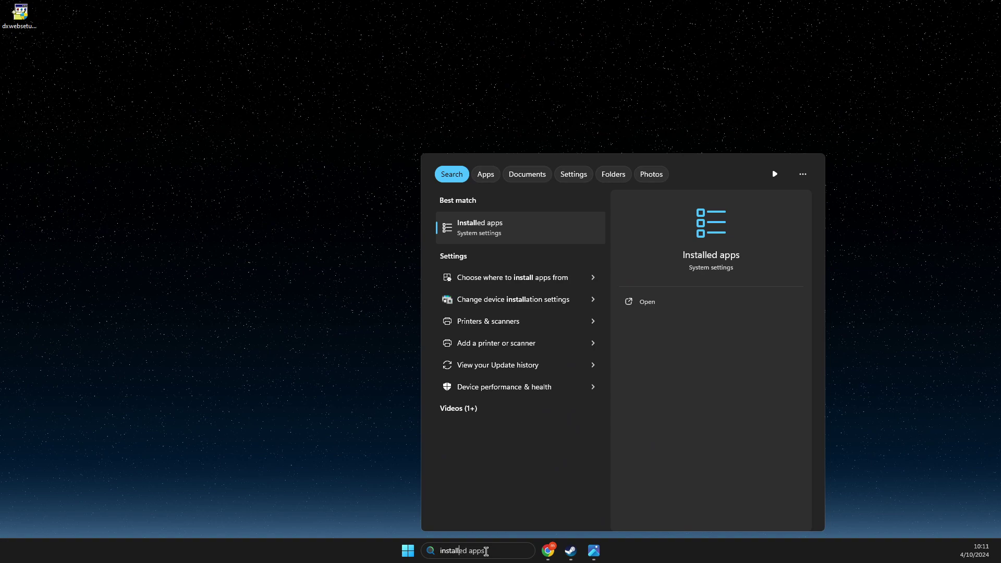
{"action": "left_click", "coordinate": [521, 227]}
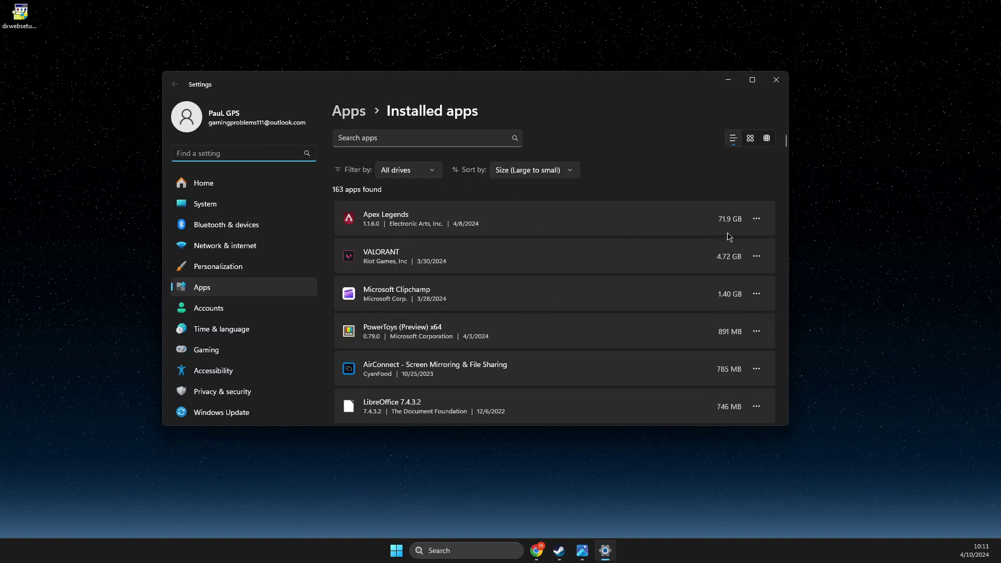
{"action": "left_click", "coordinate": [756, 218]}
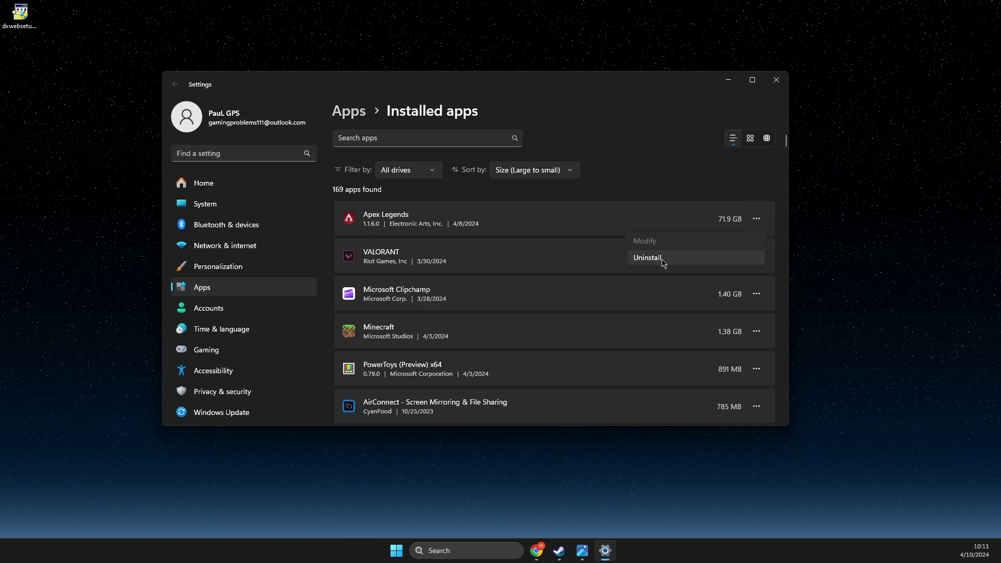
{"action": "left_click", "coordinate": [777, 81]}
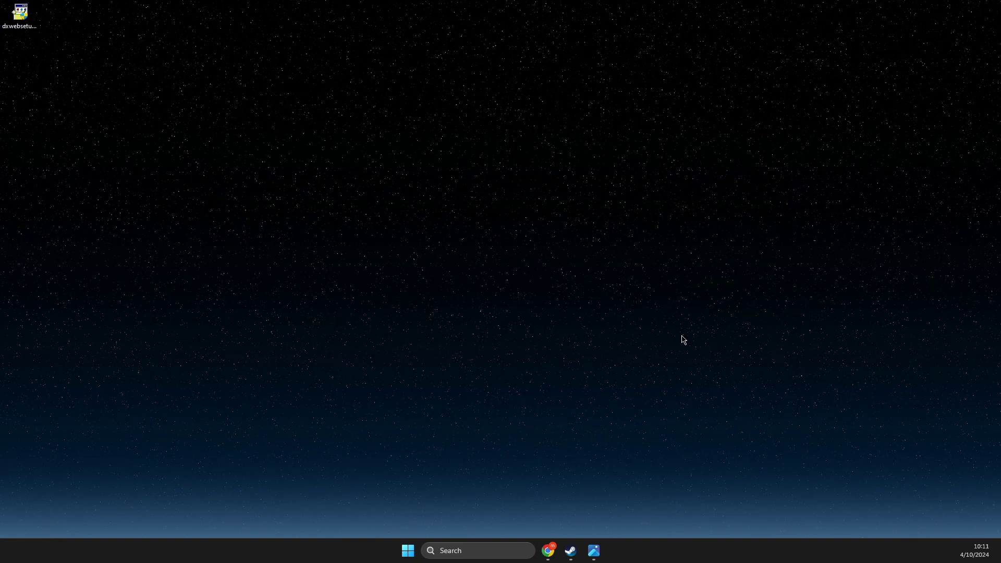
Run Command Prompt as administrator, start a system file scan with sfc /scannow, and minimize the window
{"action": "left_click", "coordinate": [477, 548]}
{"action": "type", "text": "cmd"}
{"action": "right_click", "coordinate": [521, 234]}
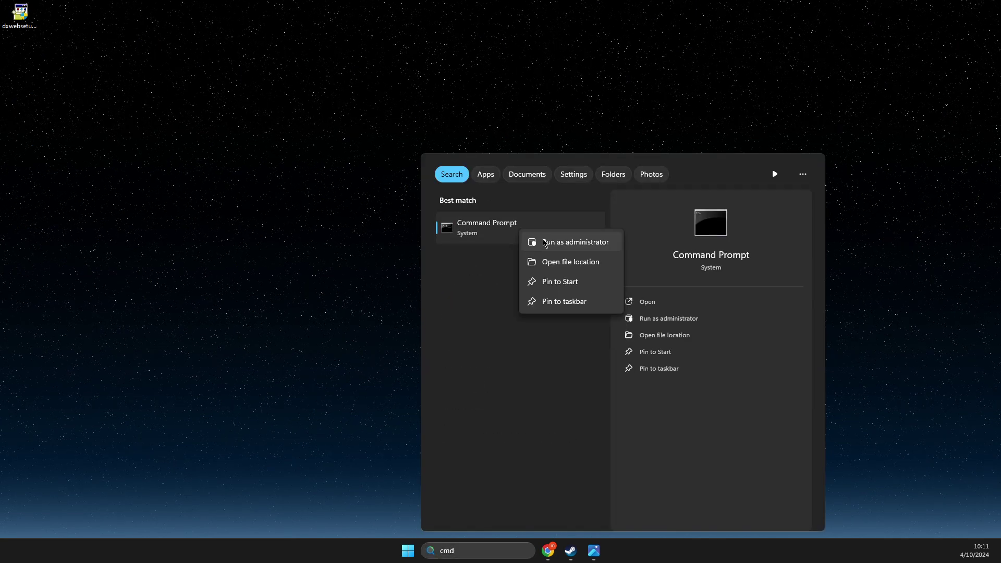
{"action": "left_click", "coordinate": [558, 245]}
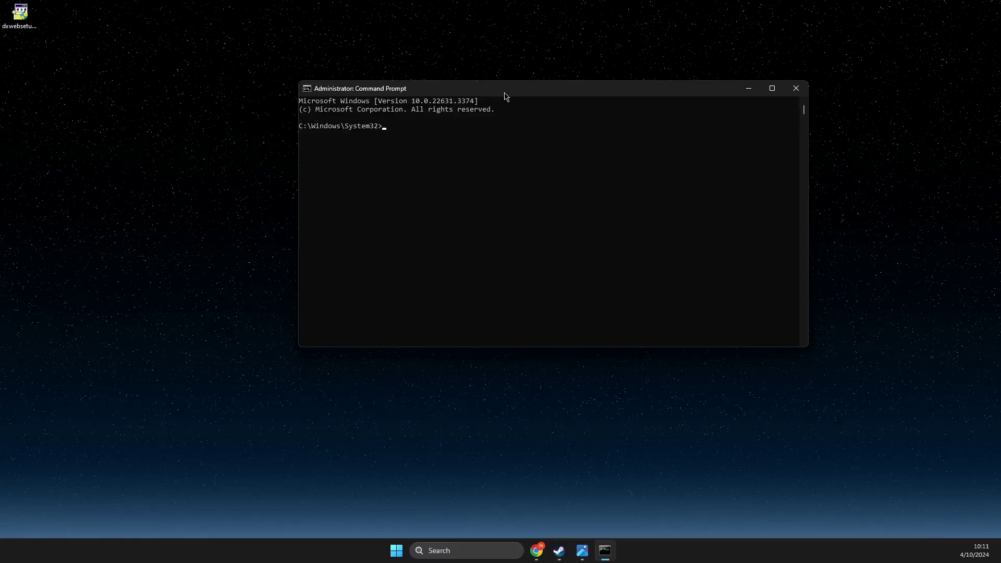
{"action": "type", "text": "sfc /scannow"}
{"action": "key", "text": "Return"}
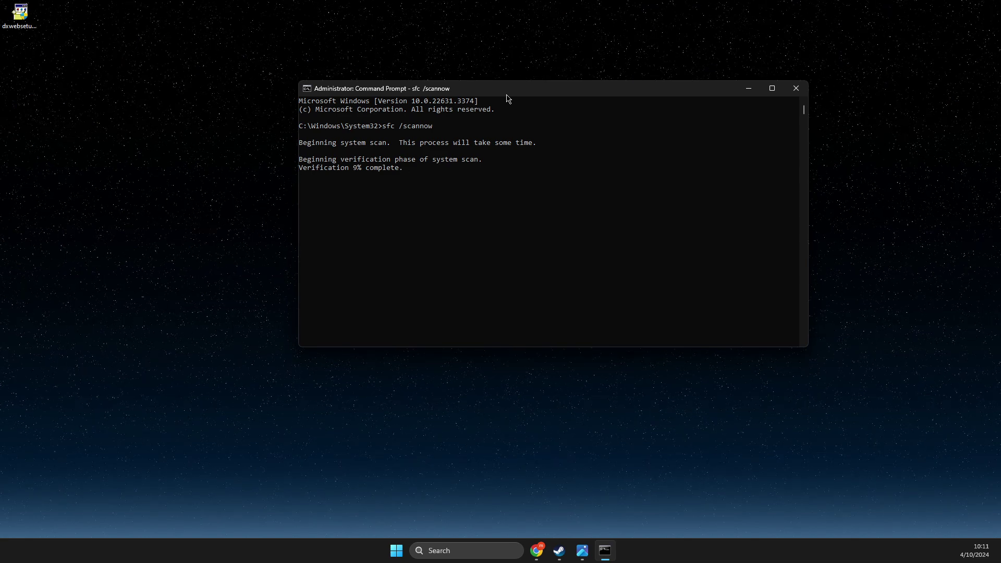
{"action": "left_click", "coordinate": [752, 90]}
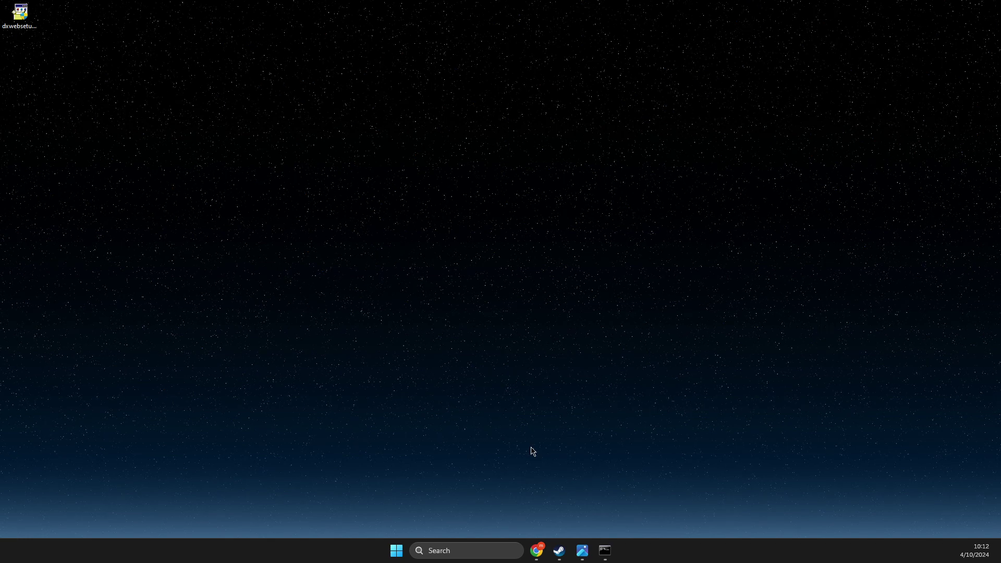
Open the Windows Update page in Settings
{"action": "left_click", "coordinate": [463, 551]}
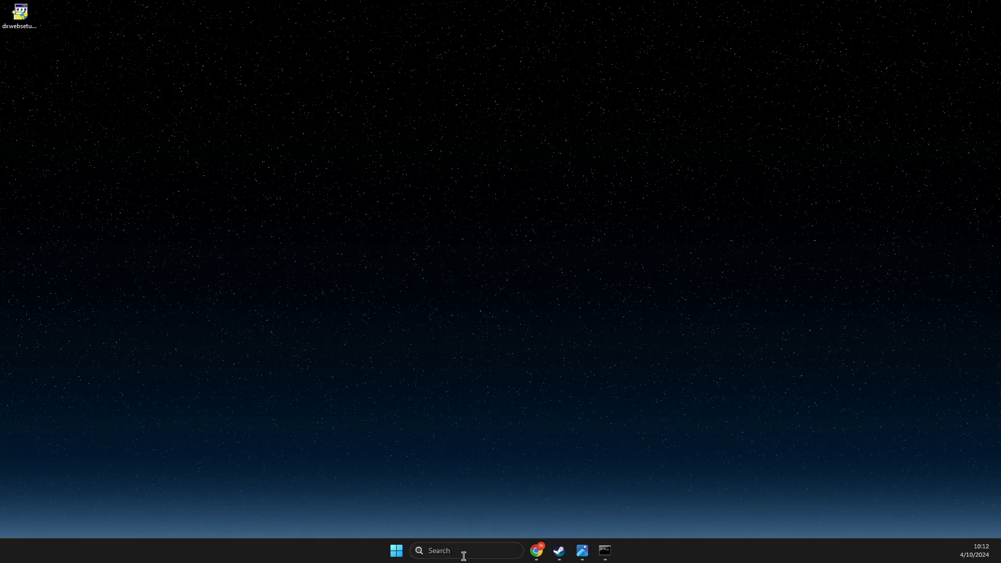
{"action": "type", "text": "settings"}
{"action": "left_click", "coordinate": [471, 224]}
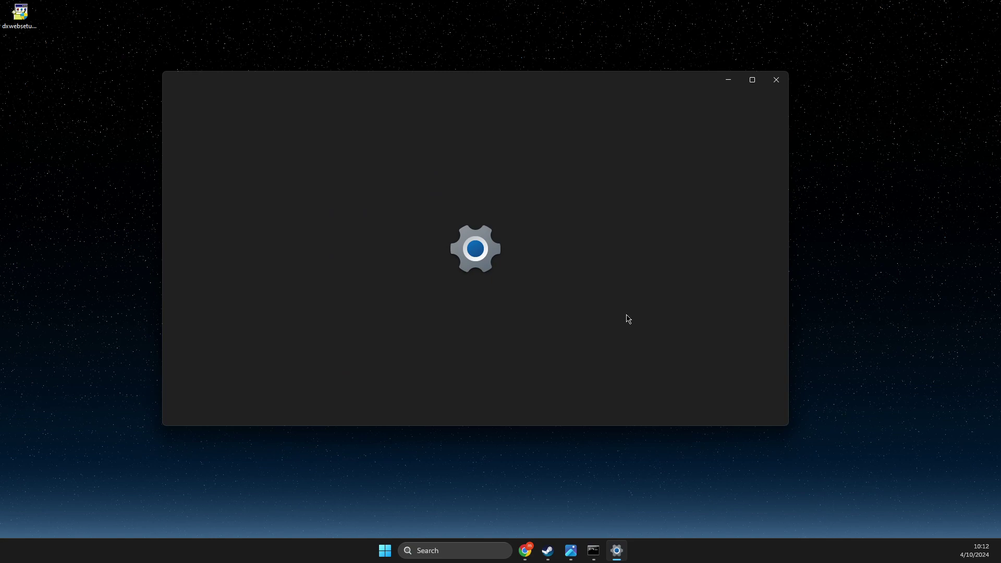
{"action": "left_click", "coordinate": [222, 406]}
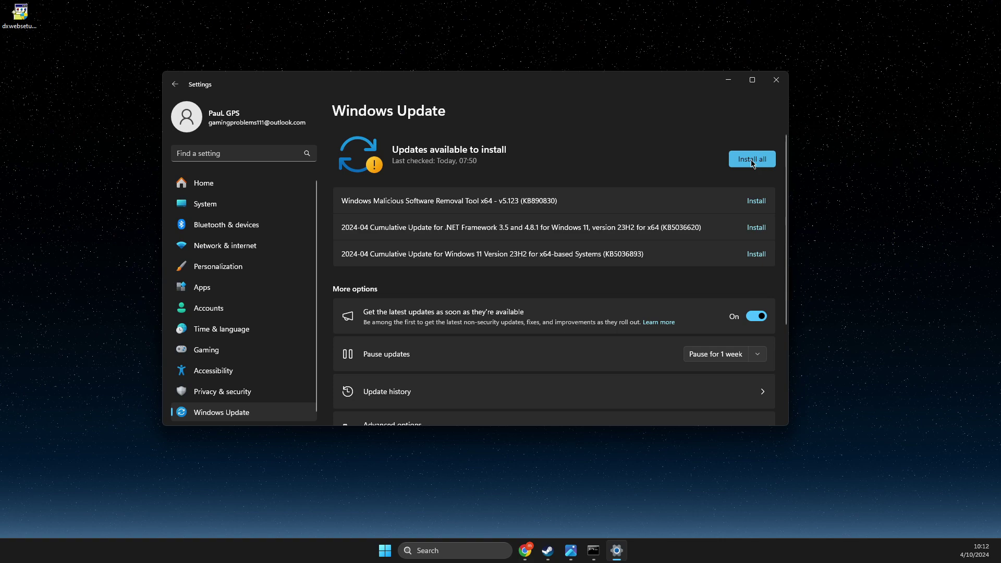
Close Settings, check for graphics driver updates in GeForce Experience, and minimize its window
{"action": "left_click", "coordinate": [776, 81]}
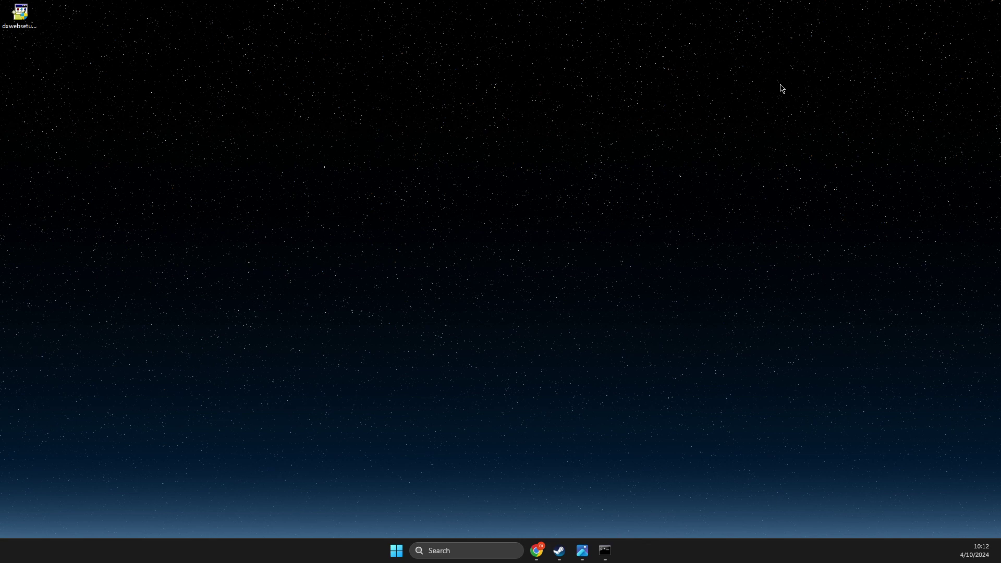
{"action": "left_click", "coordinate": [471, 545]}
{"action": "type", "text": "geforce ex"}
{"action": "key", "text": "Return"}
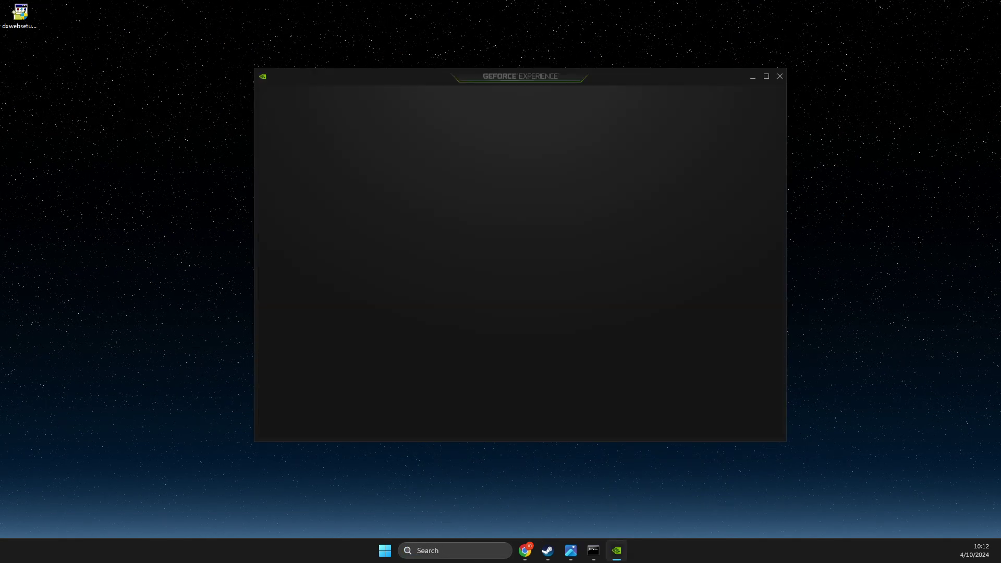
{"action": "left_click", "coordinate": [352, 98]}
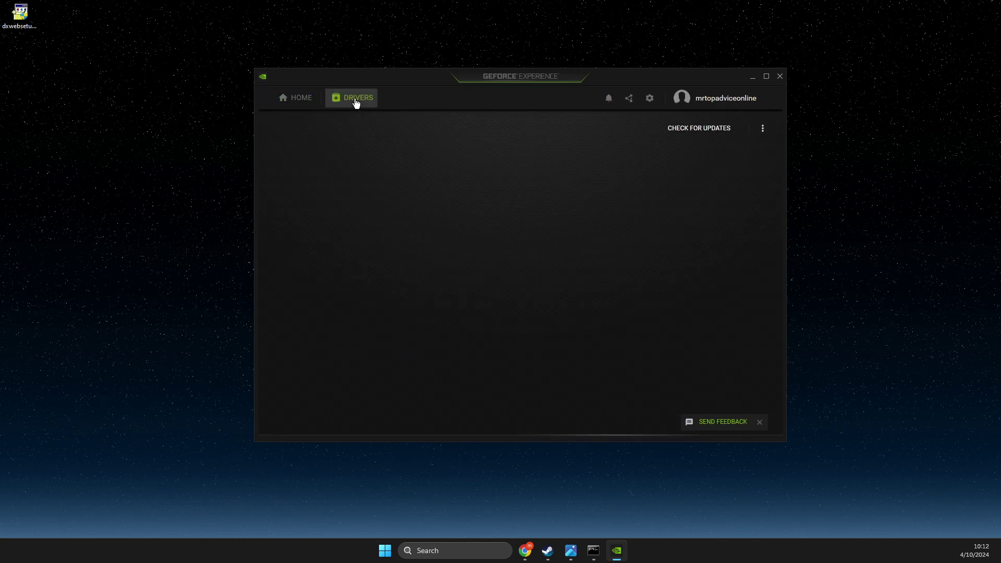
{"action": "left_click", "coordinate": [694, 131]}
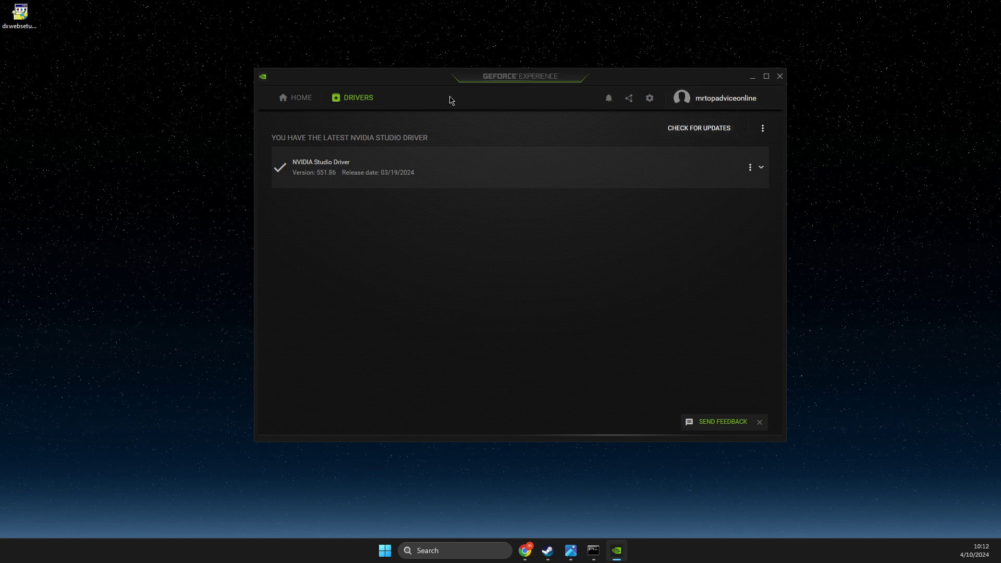
{"action": "left_click", "coordinate": [753, 76]}
Open Device Manager and expand the Display adapters category
{"action": "left_click", "coordinate": [470, 551]}
{"action": "type", "text": "device manager"}
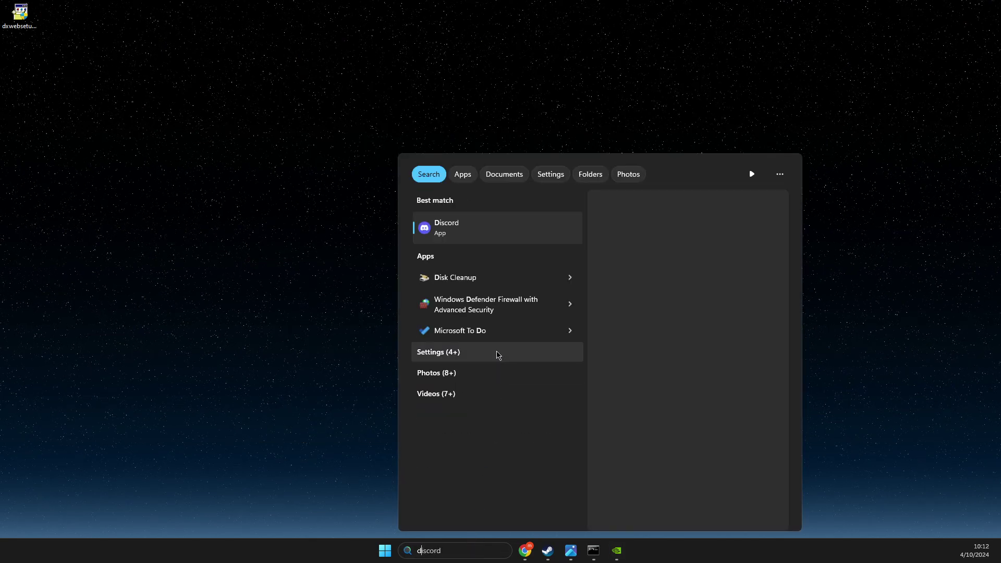
{"action": "left_click", "coordinate": [458, 230]}
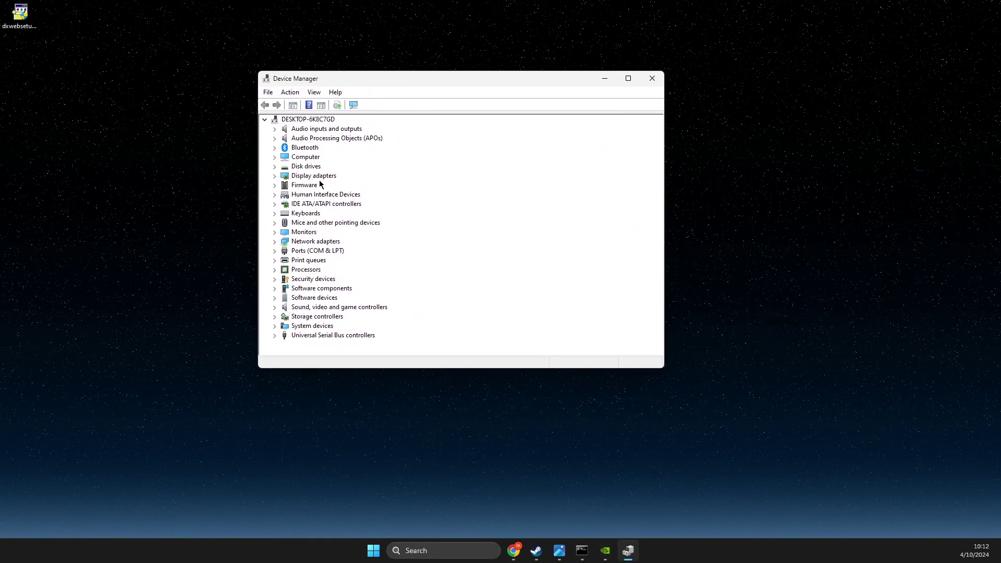
{"action": "double_click", "coordinate": [322, 178]}
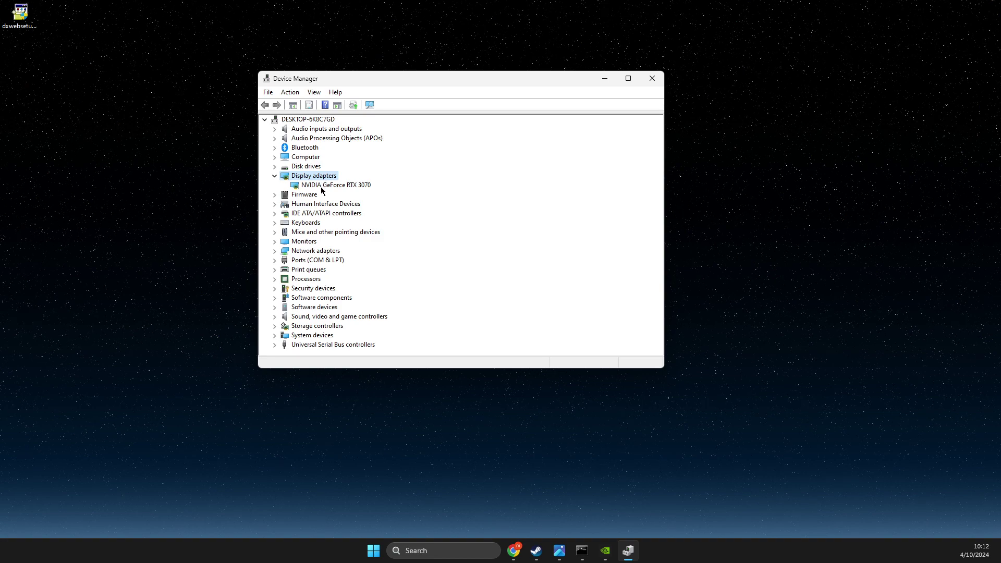
Run an automatic driver search for the NVIDIA GeForce RTX 3070 and close Device Manager
{"action": "left_click", "coordinate": [321, 188]}
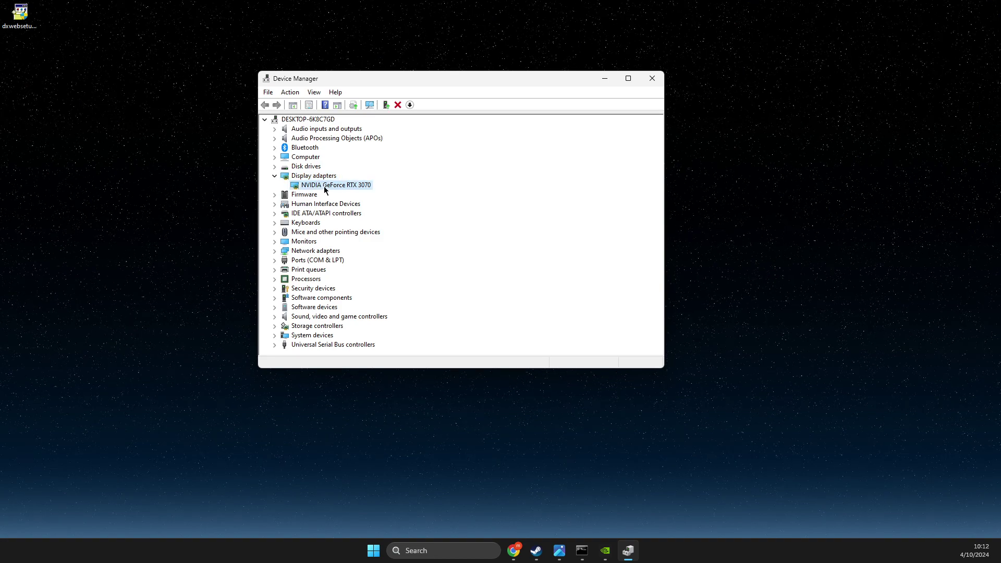
{"action": "right_click", "coordinate": [329, 186]}
{"action": "left_click", "coordinate": [349, 195]}
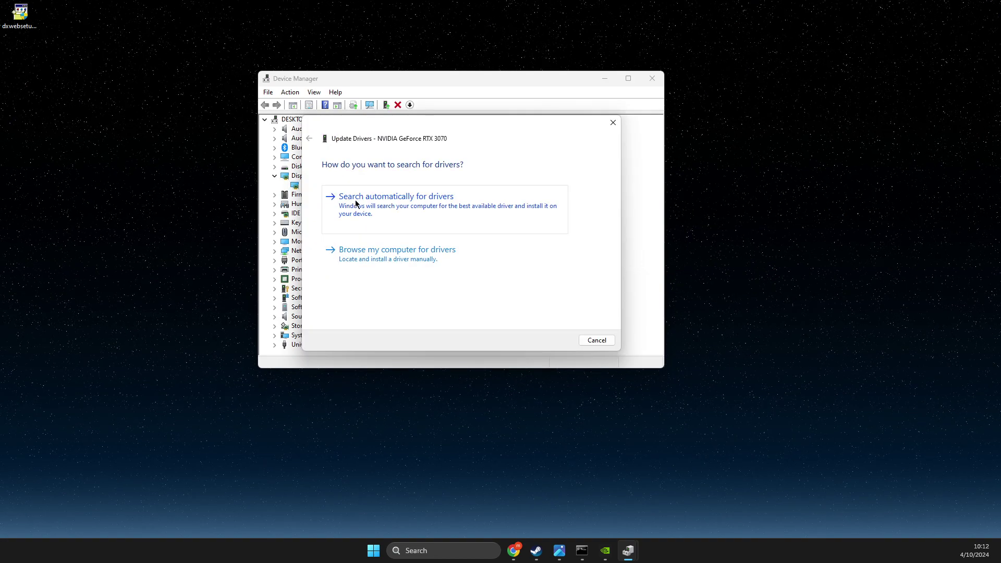
{"action": "left_click", "coordinate": [365, 212]}
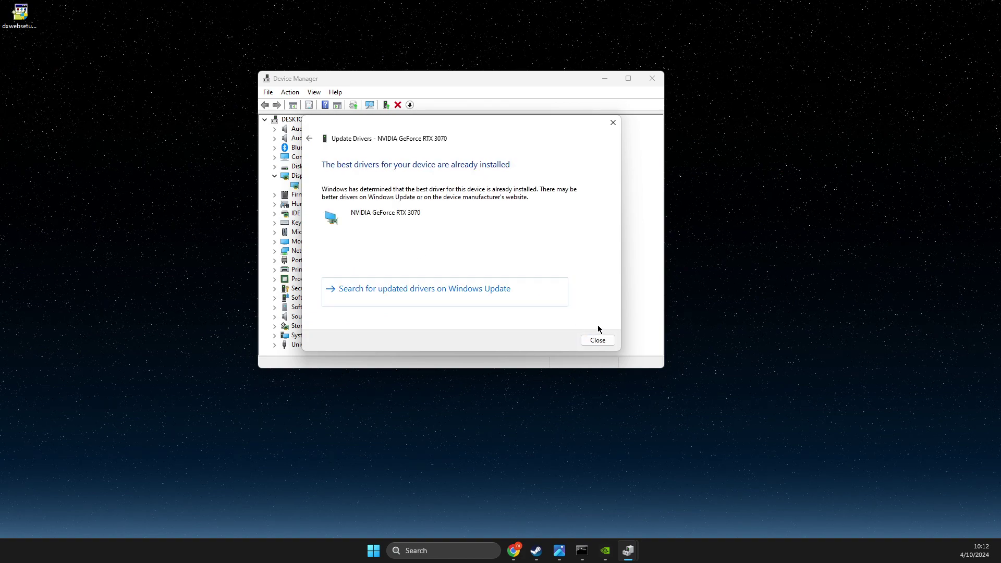
{"action": "left_click", "coordinate": [600, 342]}
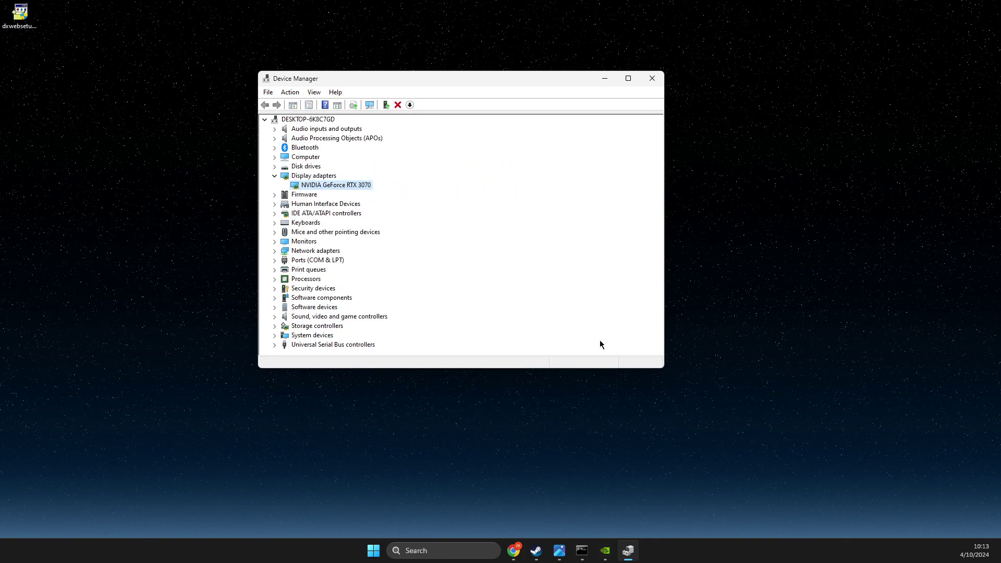
{"action": "left_click", "coordinate": [653, 78]}
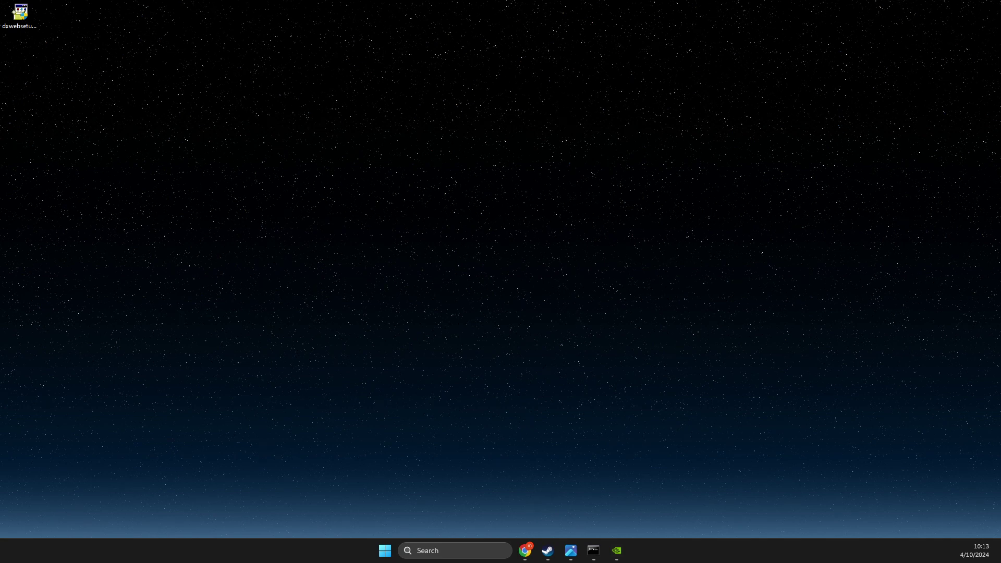